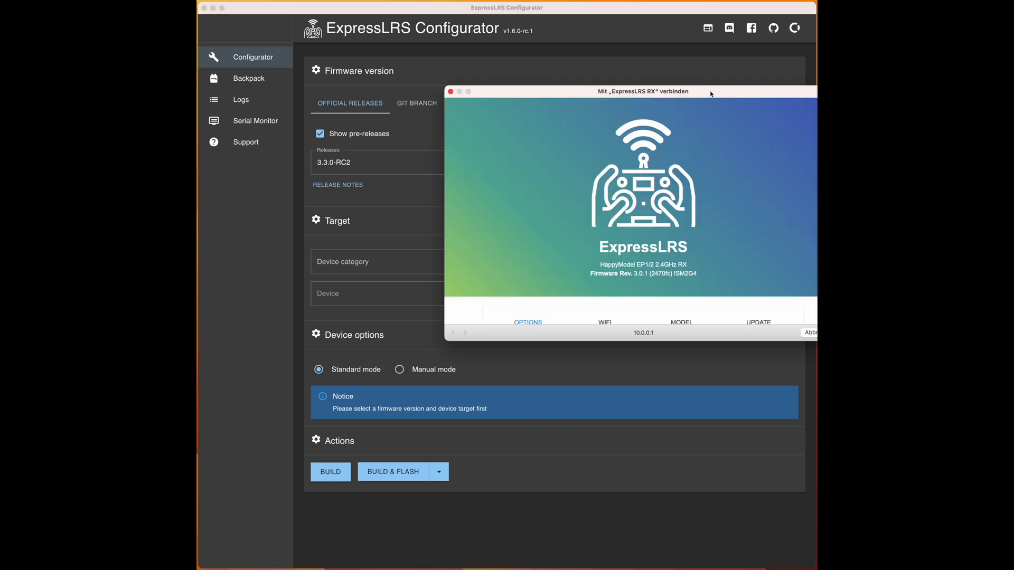
Scroll through the receiver page's Runtime Options, then move its window off to the right.
left_click_drag(710, 94, 612, 71)
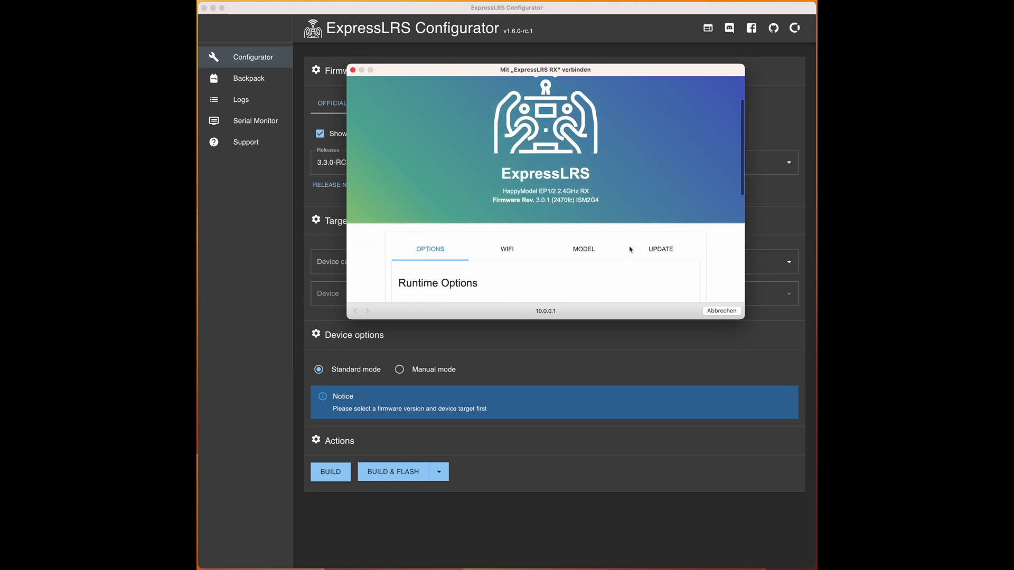
scroll(630, 250, "down", 10)
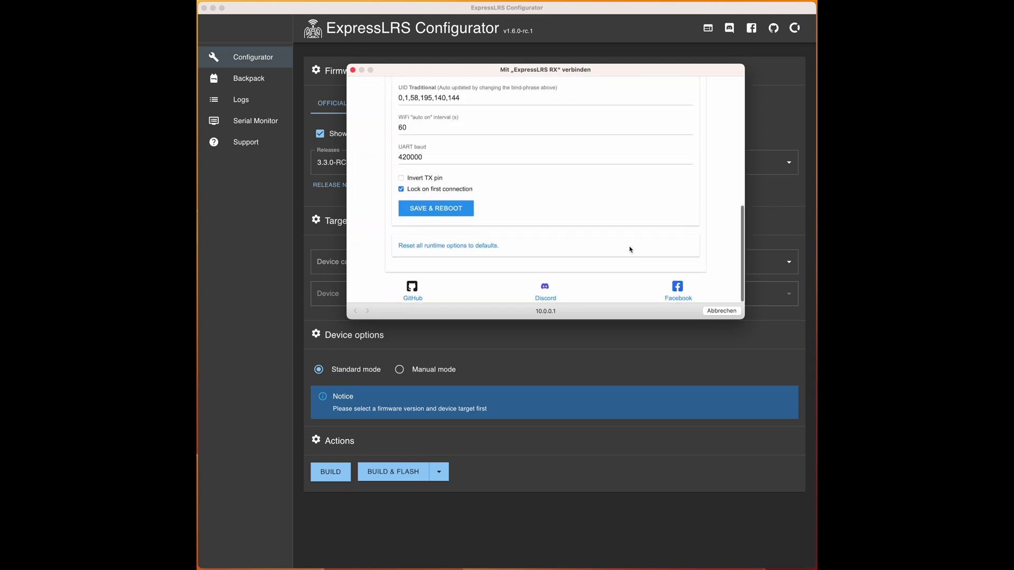
scroll(630, 249, "up", 10)
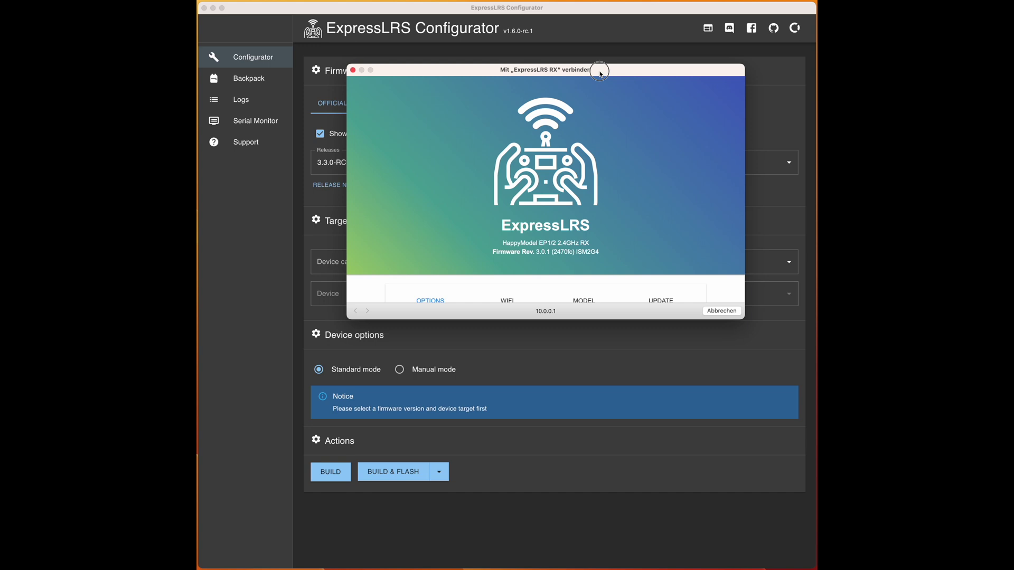
left_click_drag(600, 74, 1005, 92)
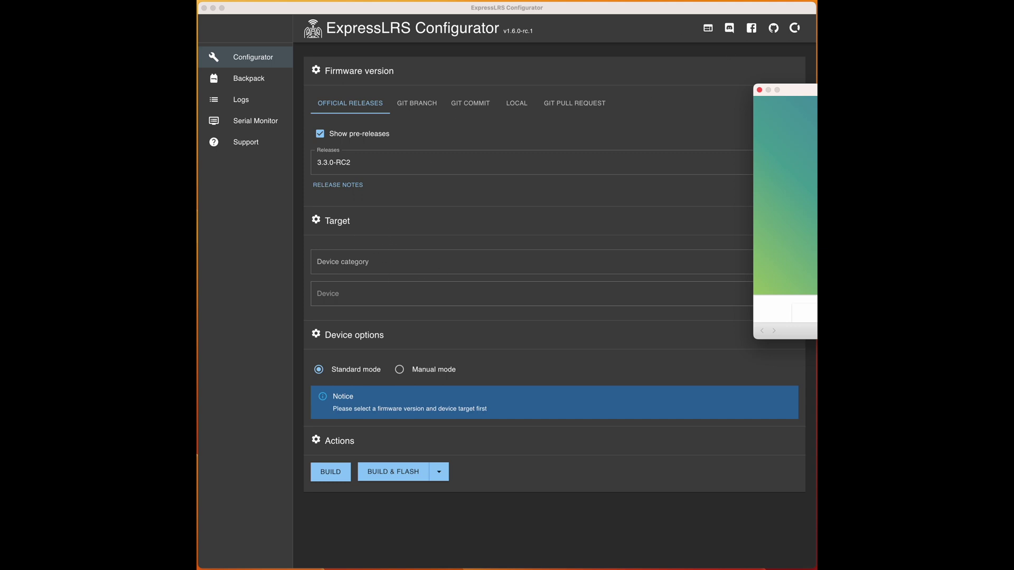
Set the target to Happymodel 2.4 GHz category and HappyModel EP1/2 2.4GHz RX device.
left_click_drag(1004, 92, 1013, 92)
left_click(400, 267)
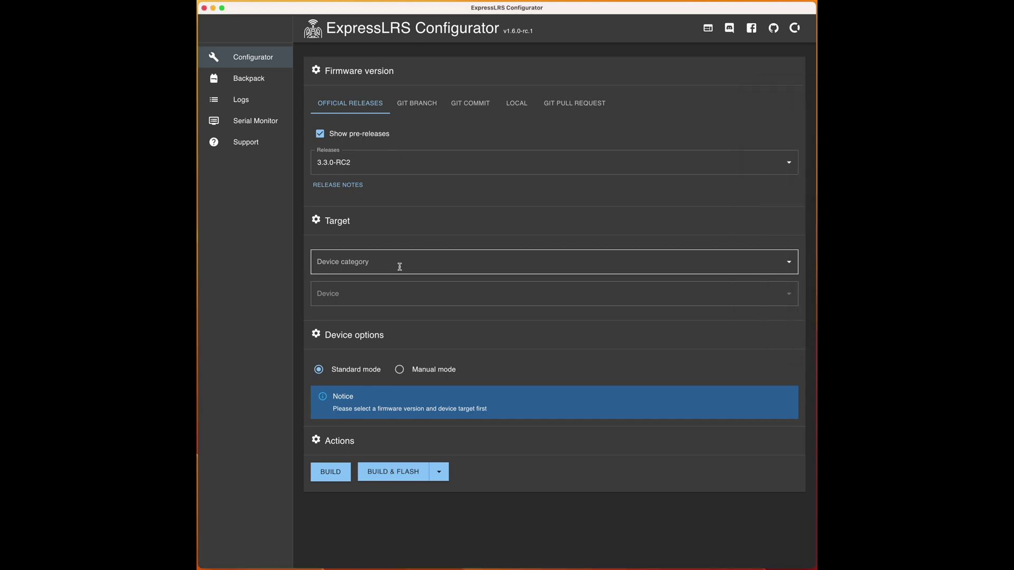
left_click(789, 263)
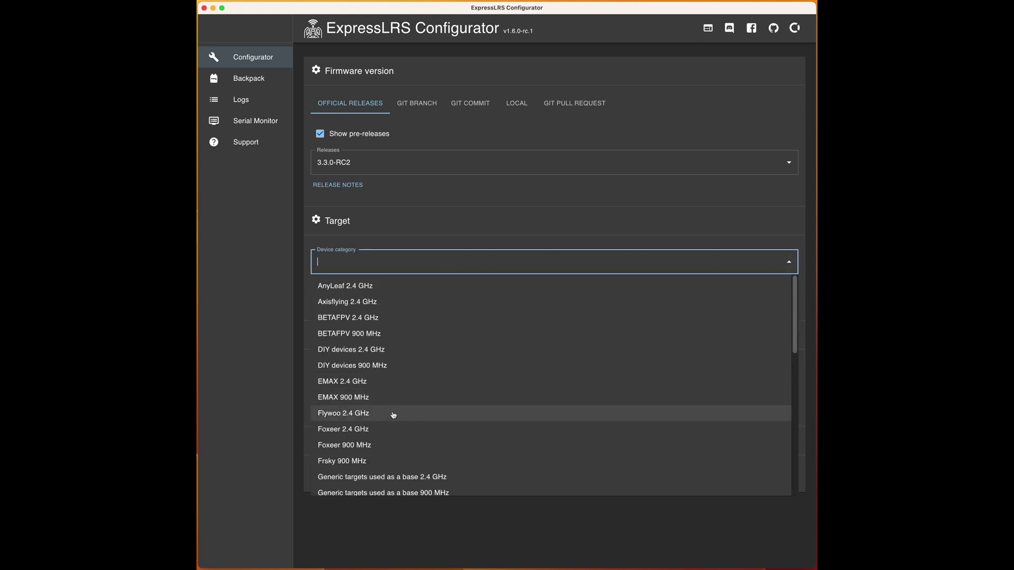
scroll(393, 414, "down", 5)
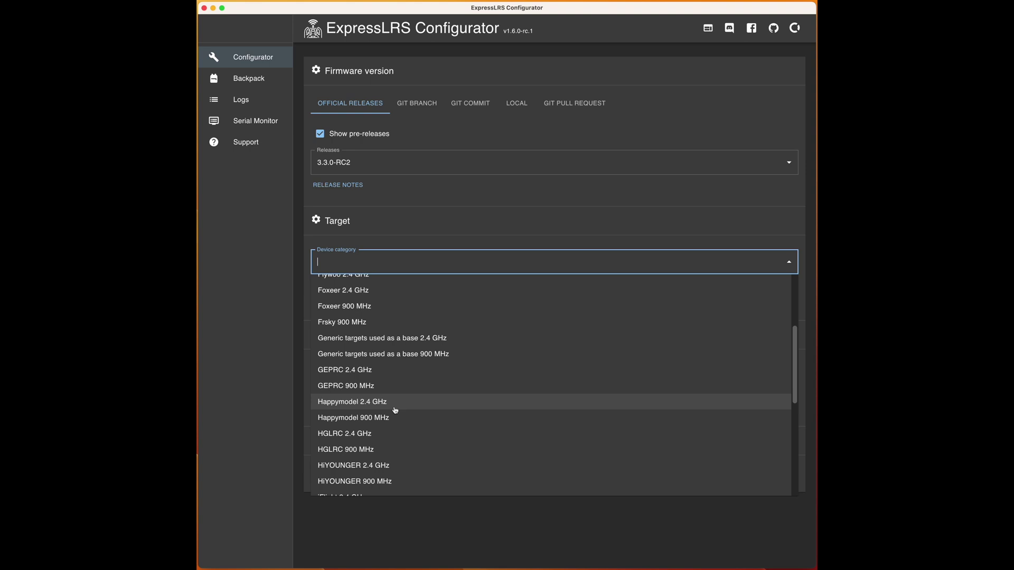
left_click(394, 408)
left_click(663, 303)
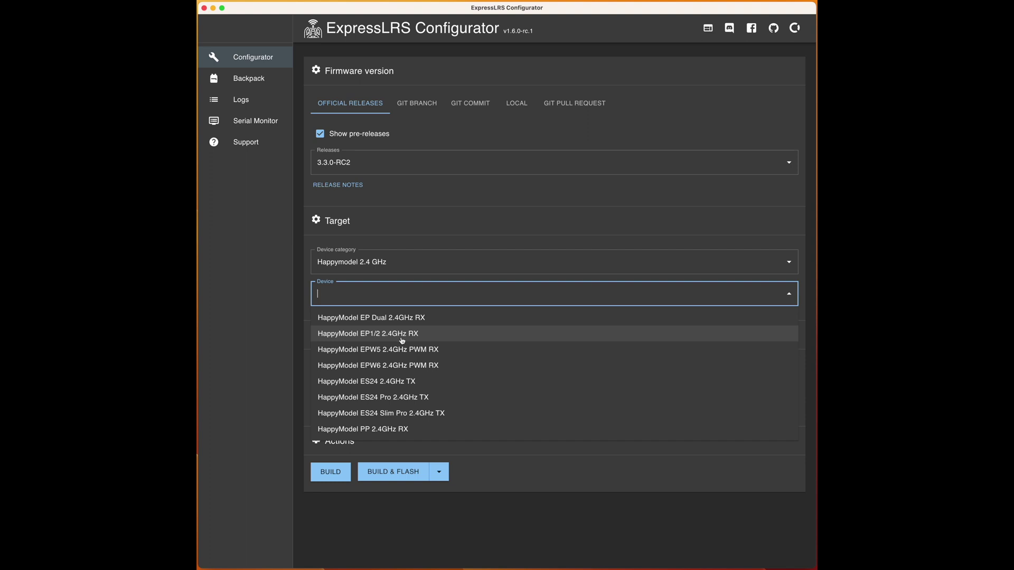
left_click(405, 337)
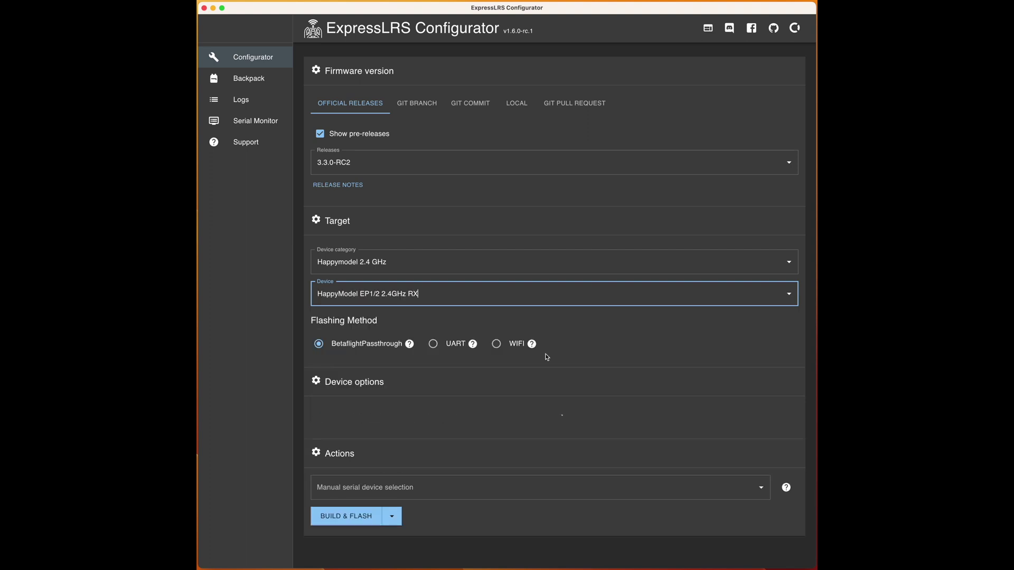
Choose WIFI as the flashing method and enable HOME_WIFI_SSID and HOME_WIFI_PASSWORD.
left_click(496, 343)
scroll(431, 371, "down", 3)
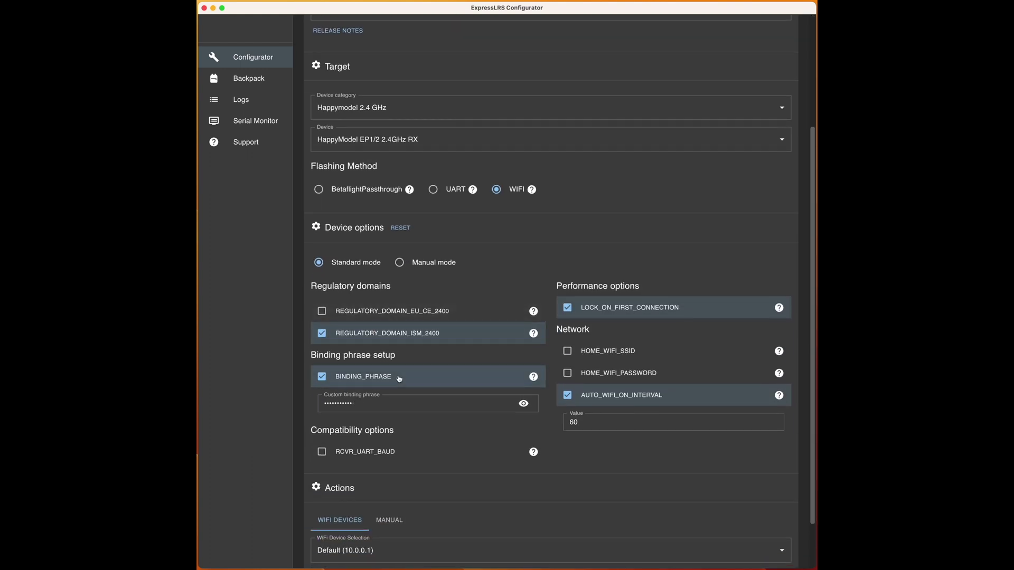
left_click(567, 350)
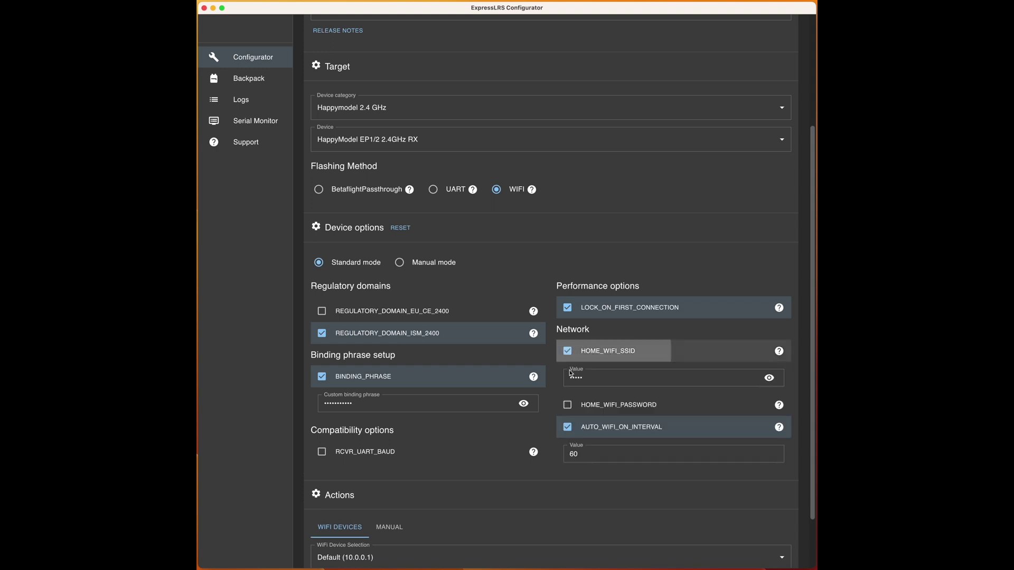
left_click(569, 375)
left_click(568, 405)
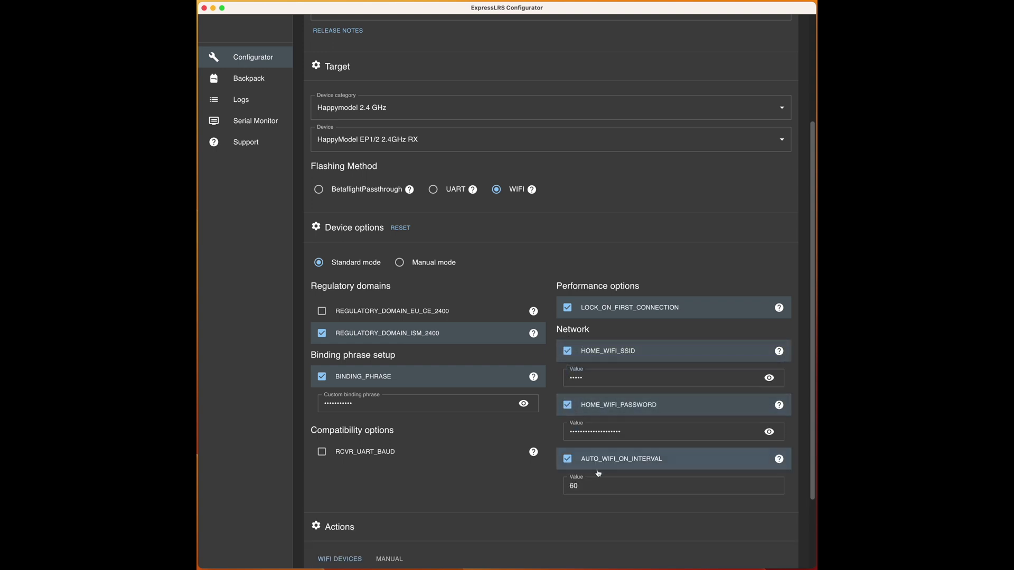
Change AUTO_WIFI_ON_INTERVAL from 60 to 30.
left_click(590, 486)
double_click(590, 485)
type("30")
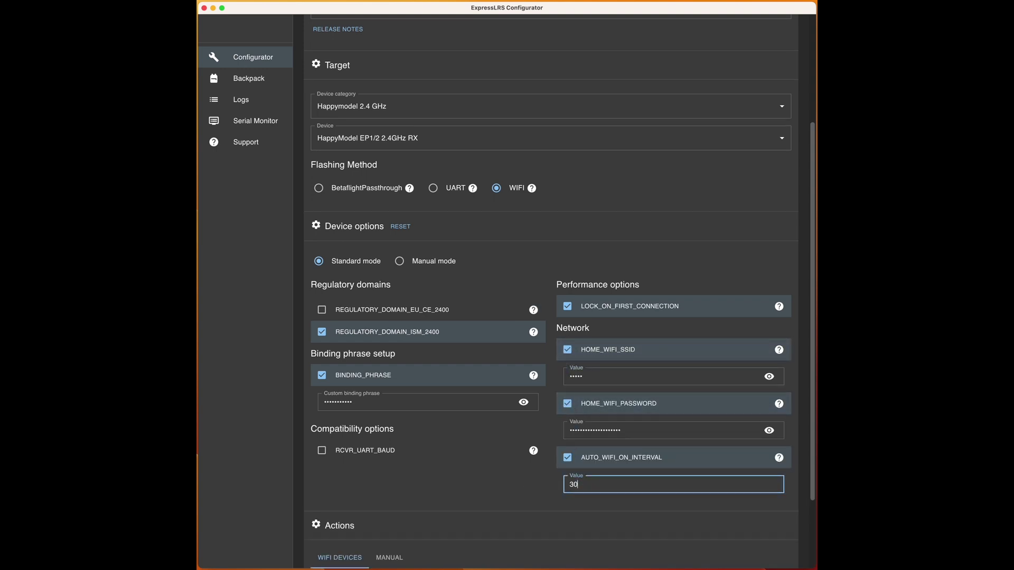
scroll(534, 487, "down", 4)
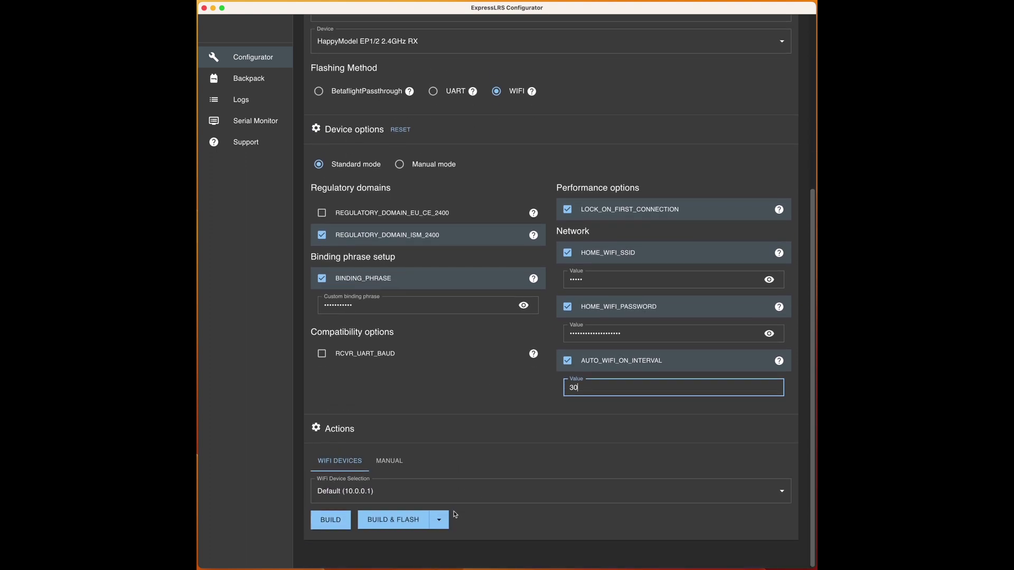
Start BUILD & FLASH over WiFi, then abandon the running build.
left_click(405, 521)
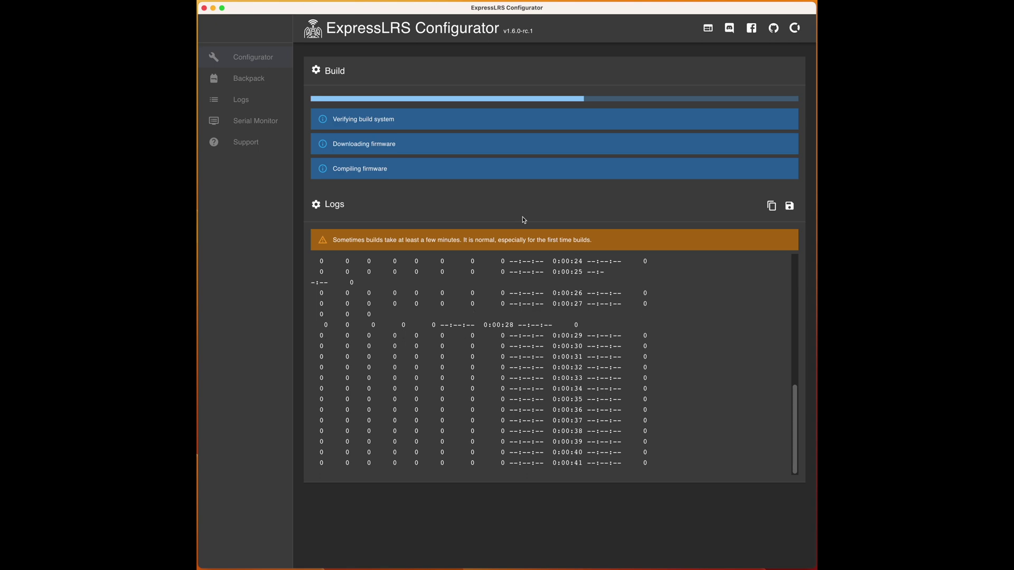
key("super+q")
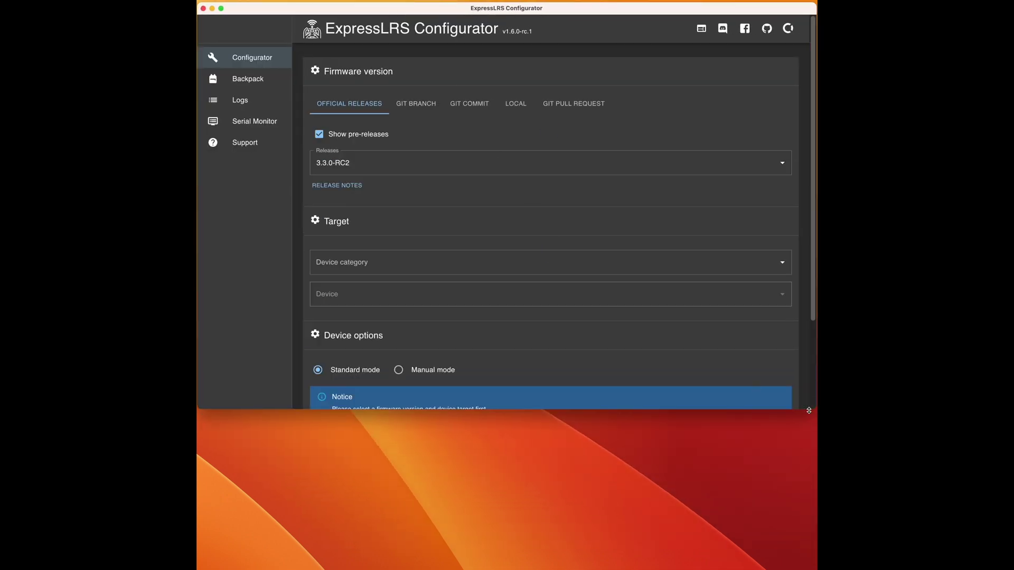
Enlarge the Configurator window and move the receiver's web page aside.
left_click_drag(814, 410, 811, 566)
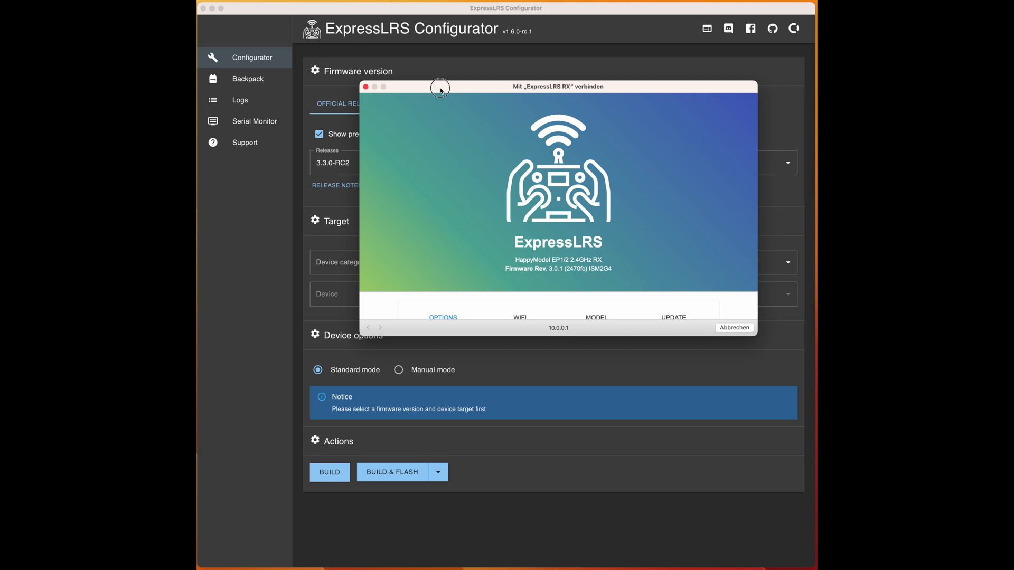
left_click_drag(441, 90, 950, 63)
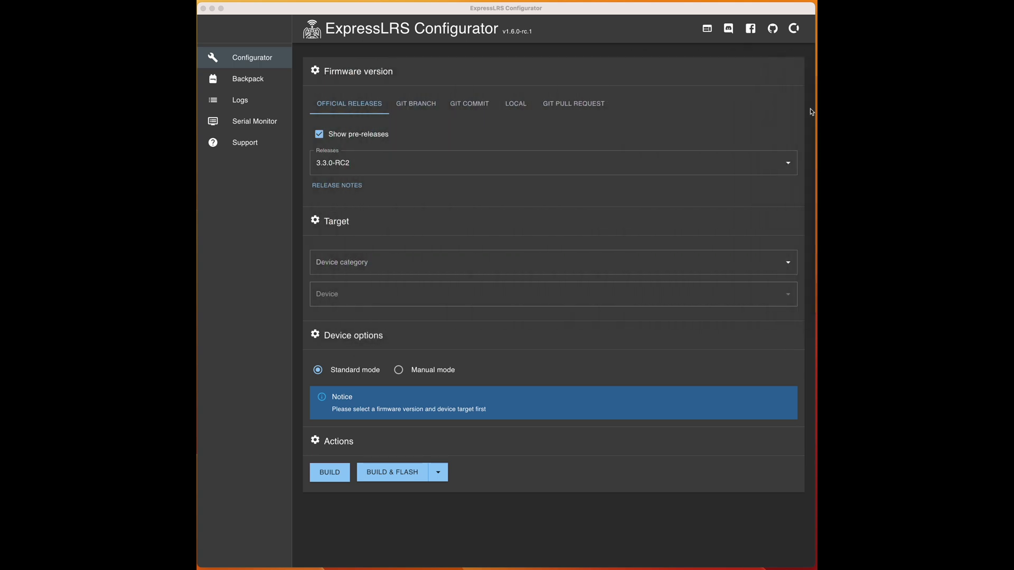
left_click(373, 266)
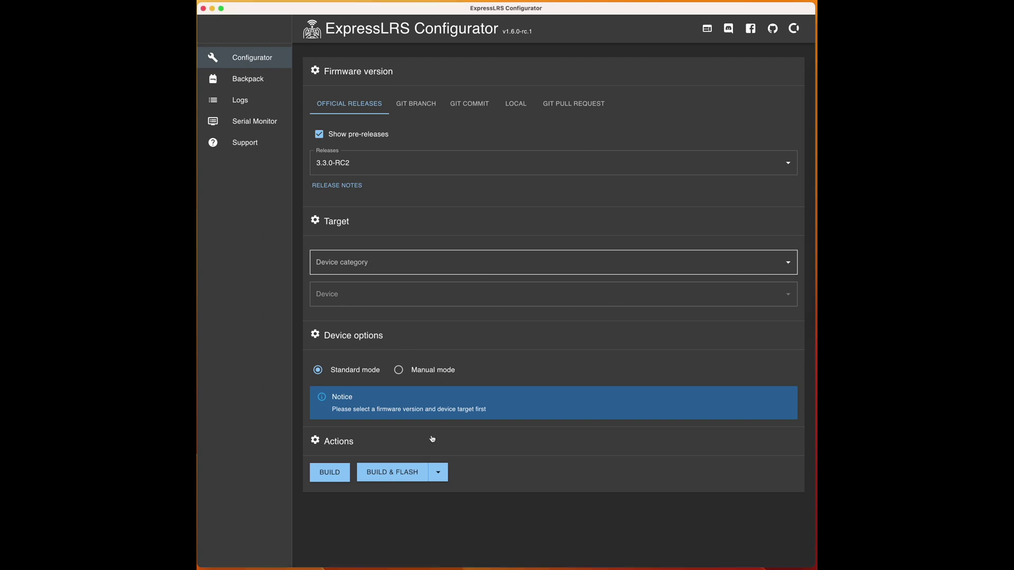
Select Happymodel 2.4 GHz and HappyModel EP1/2 2.4GHz RX, then view Device options and Actions.
key("Tab")
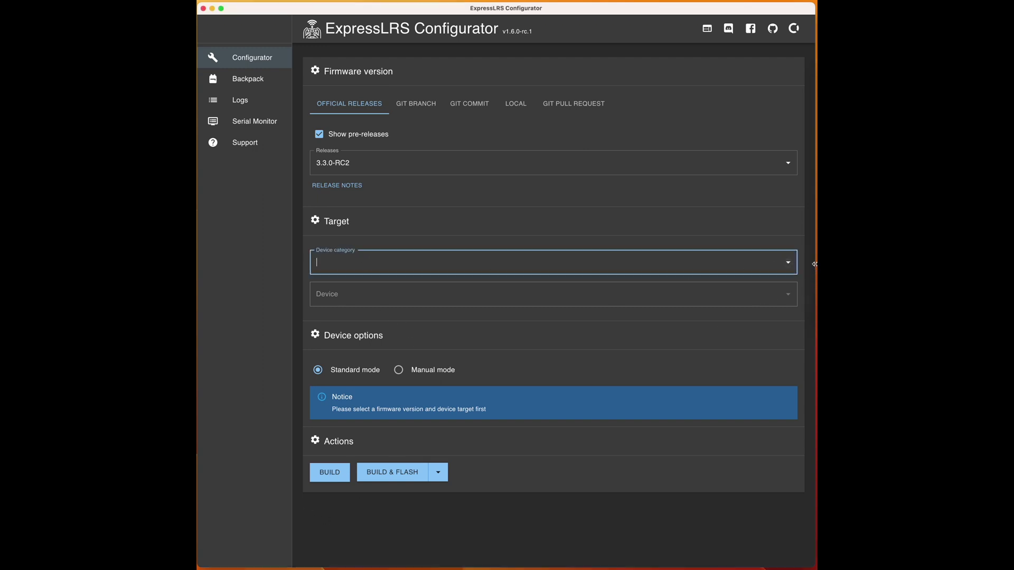
left_click(787, 262)
scroll(437, 418, "down", 2)
scroll(431, 422, "down", 2)
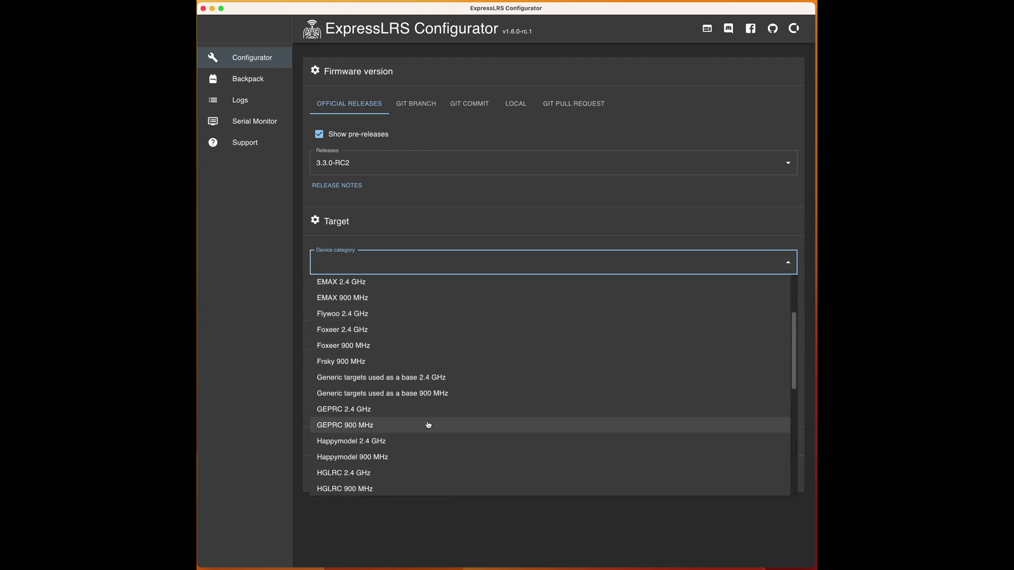
left_click(410, 442)
left_click(518, 285)
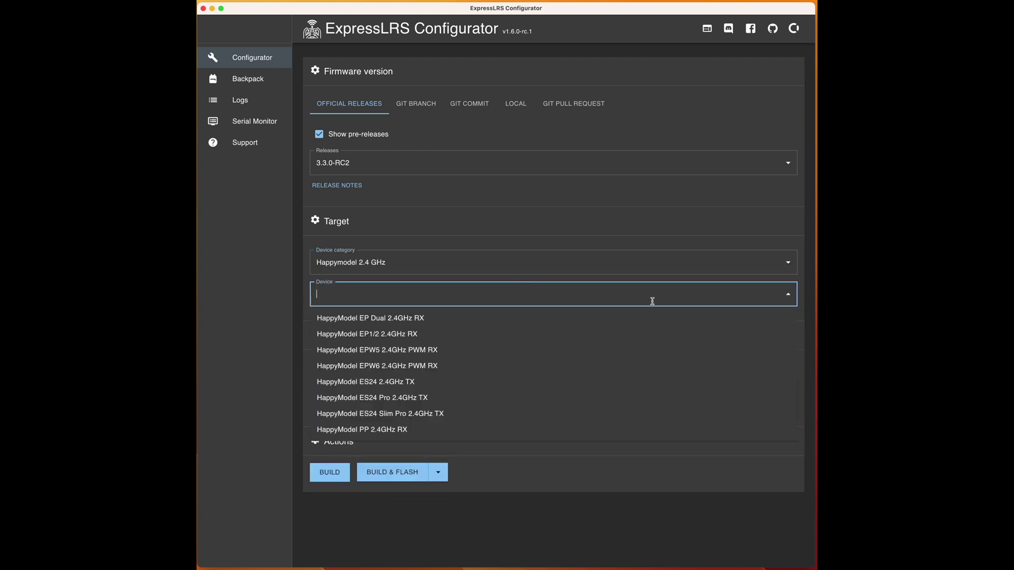
left_click(426, 334)
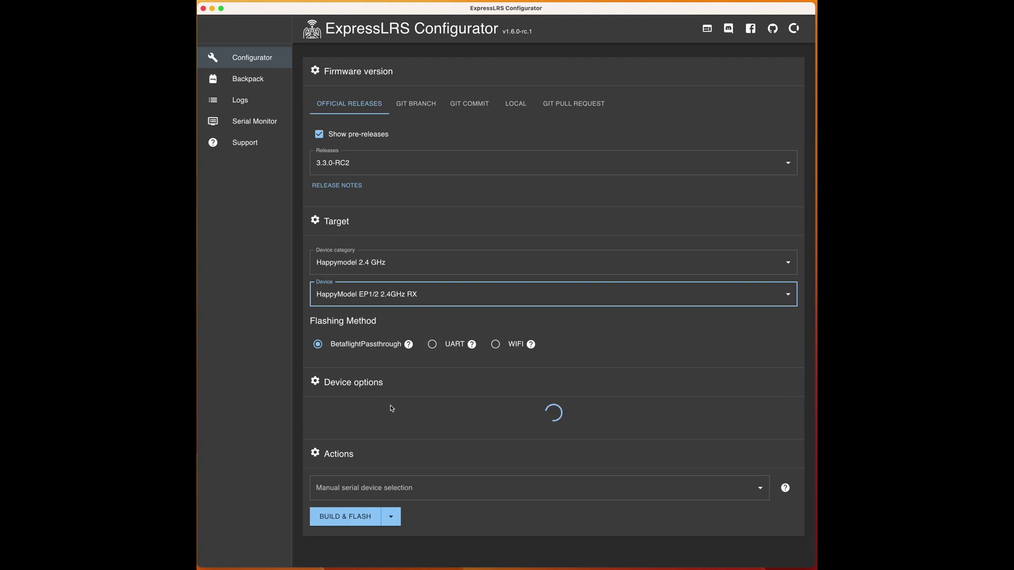
scroll(370, 295, "down", 3)
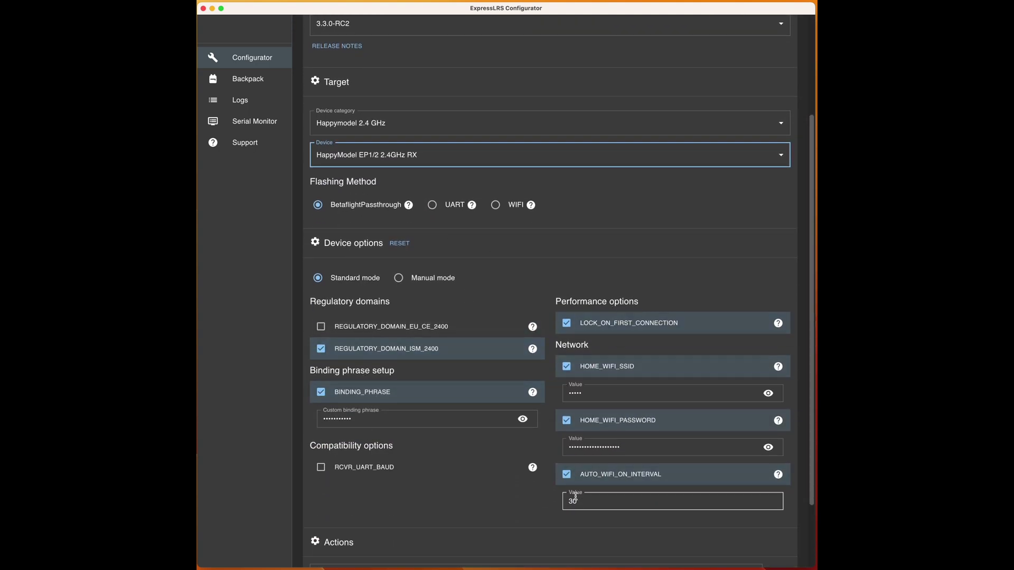
scroll(441, 471, "down", 3)
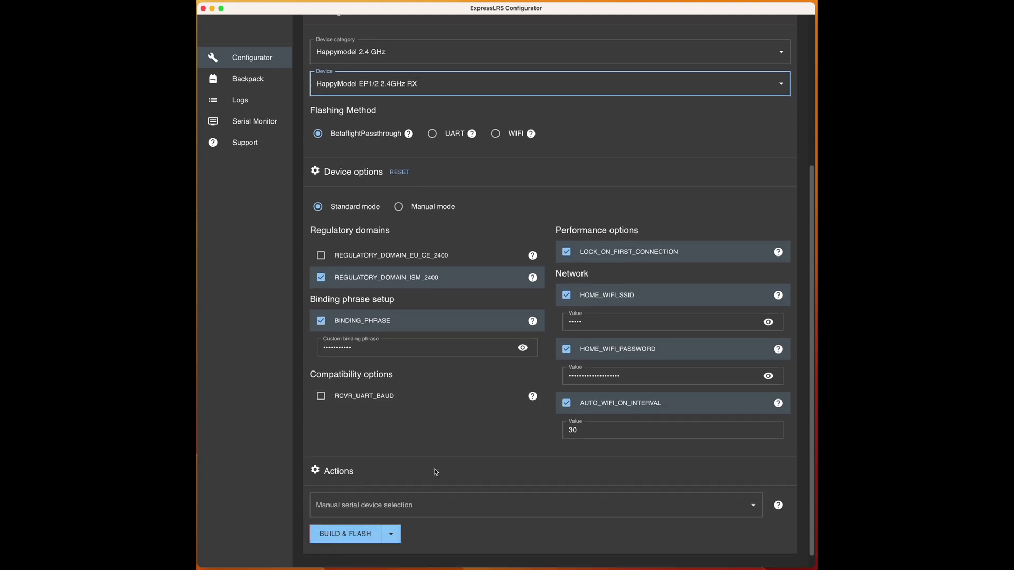
scroll(437, 472, "down", 1)
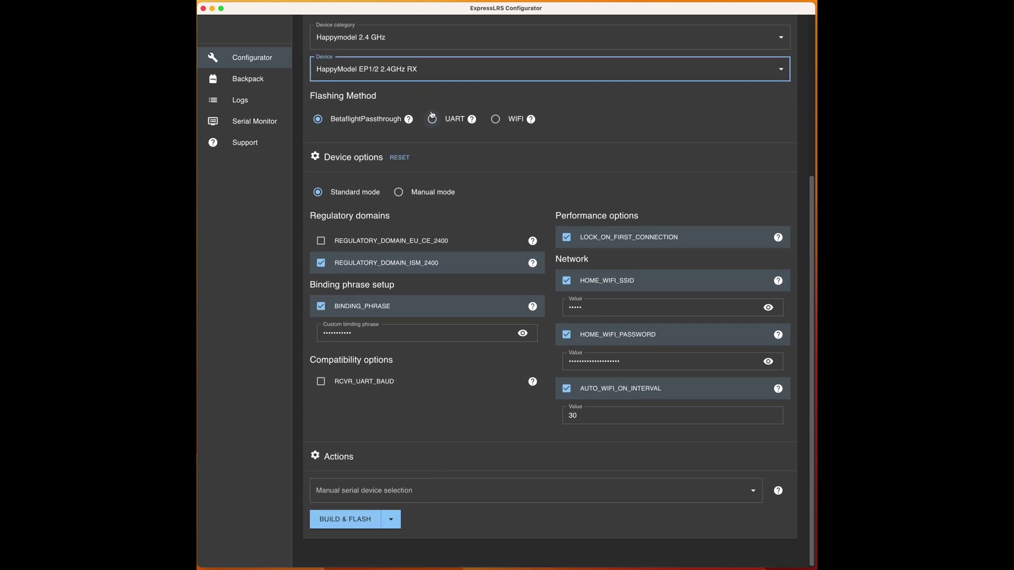
Set the flashing method to WIFI so the 10.0.0.1 receiver becomes the target.
left_click(394, 519)
left_click(438, 528)
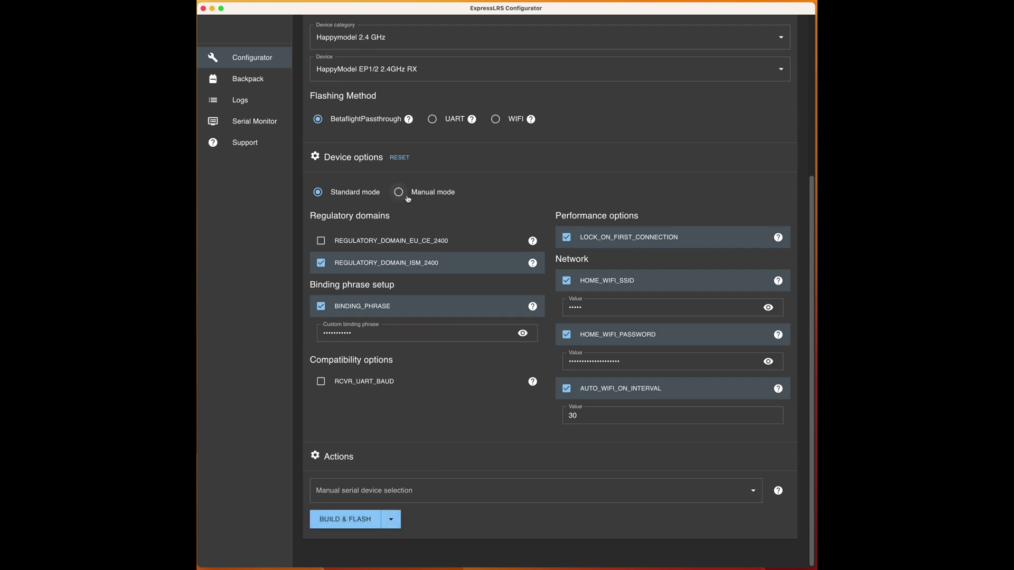
left_click(453, 123)
scroll(464, 204, "down", 5)
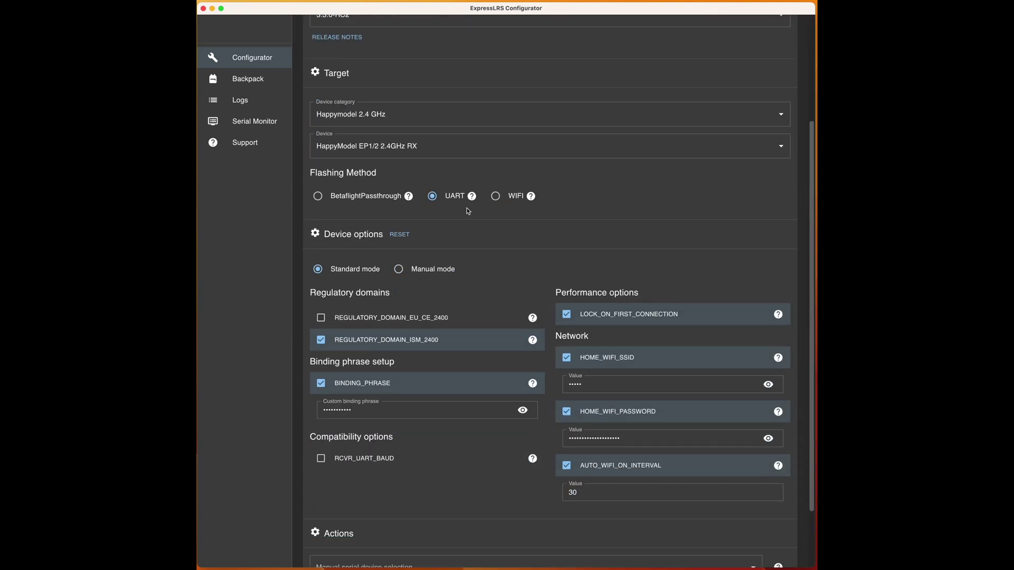
left_click(496, 120)
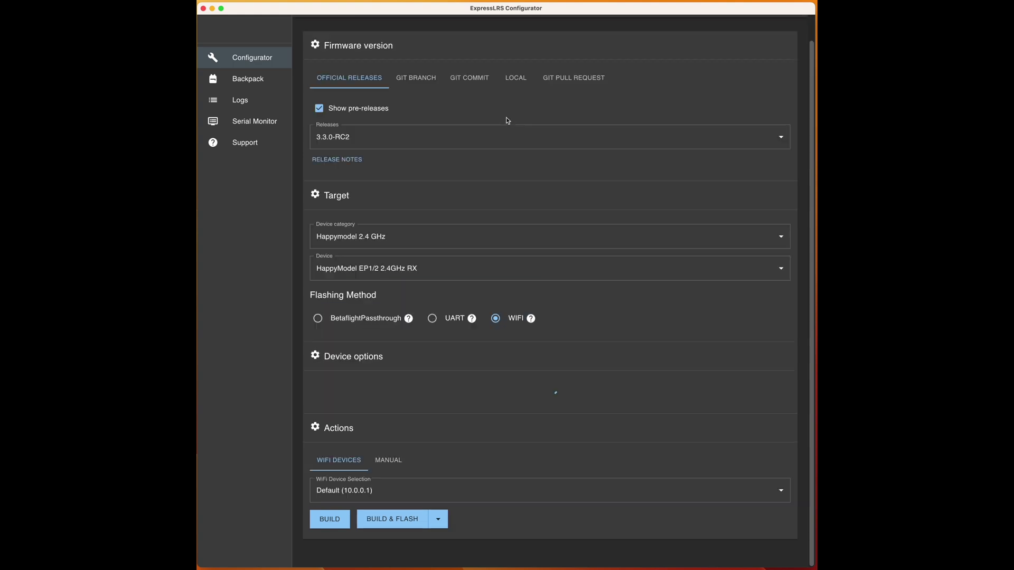
scroll(502, 350, "down", 5)
scroll(434, 566, "down", 1)
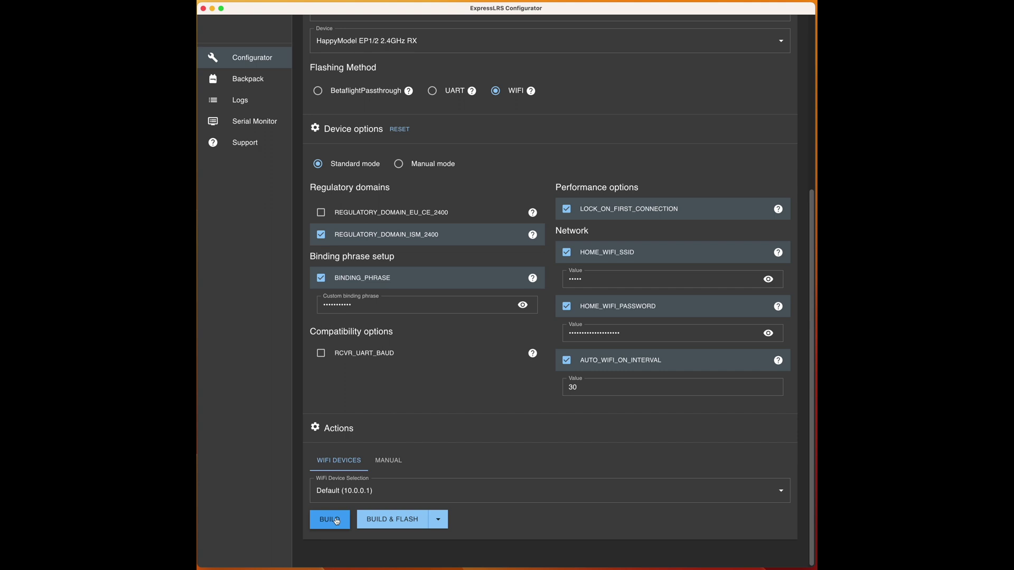
Build the WiFi firmware, producing firmware.bin.gz (383 KB) shown in Finder.
left_click(336, 521)
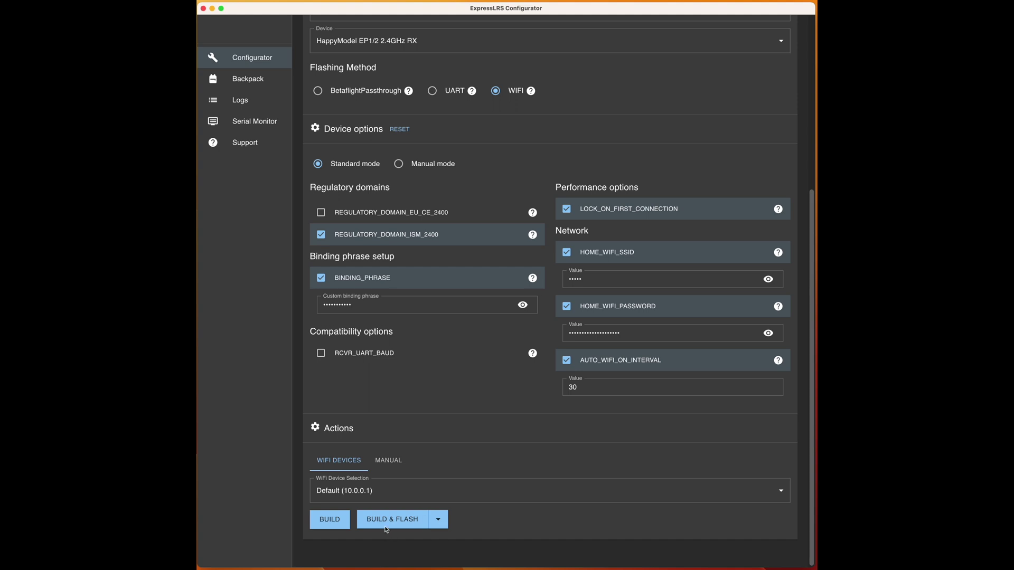
left_click(345, 520)
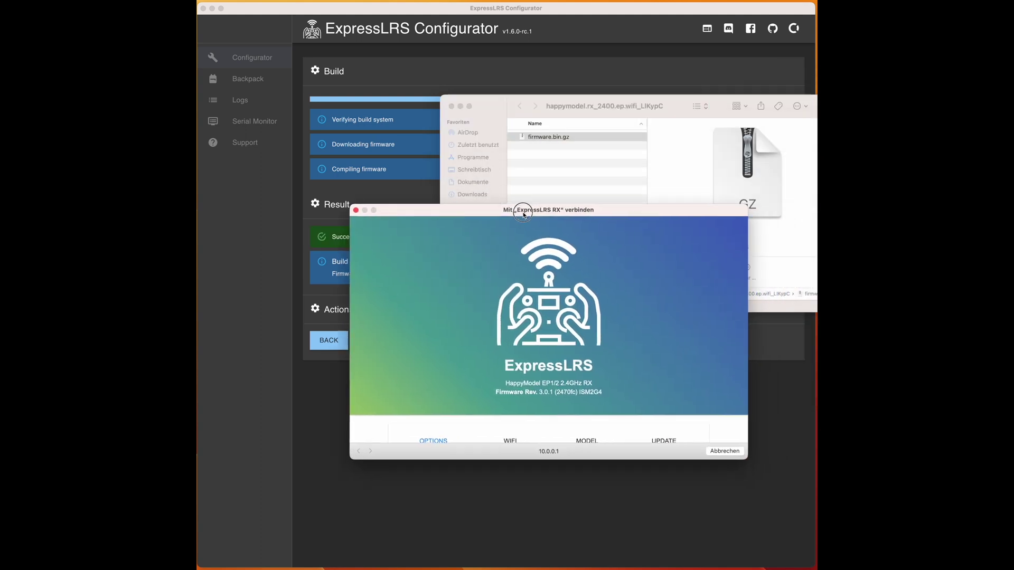
Upload firmware.bin.gz on the receiver's UPDATE page and flash it to the receiver.
scroll(693, 415, "down", 3)
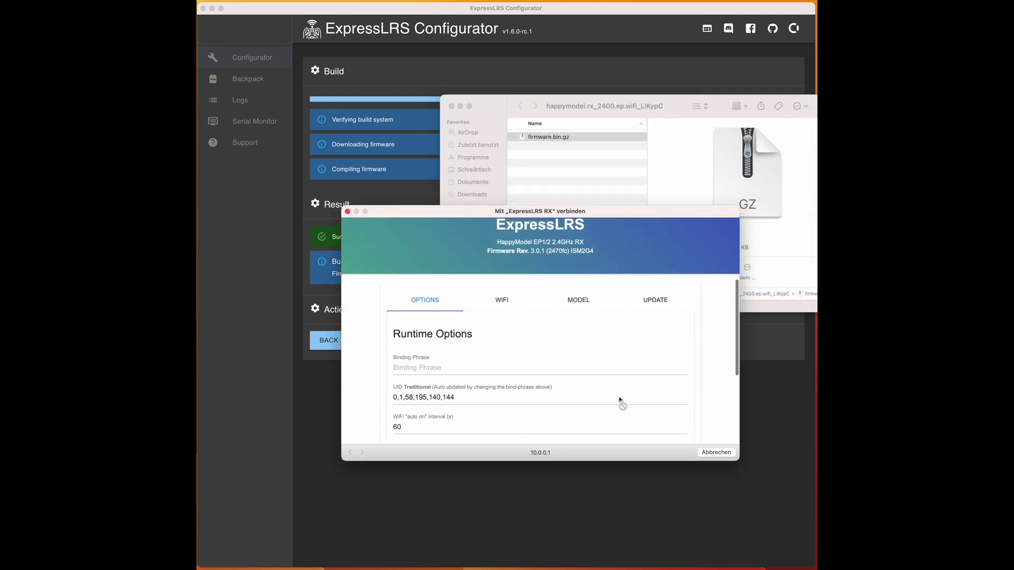
left_click(664, 297)
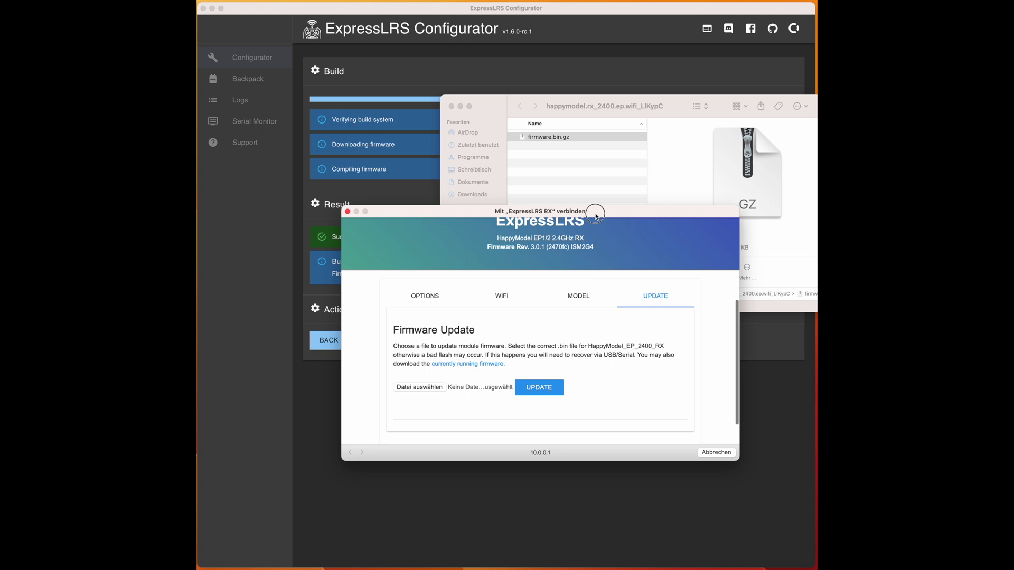
left_click_drag(575, 215, 601, 289)
left_click_drag(548, 137, 427, 466)
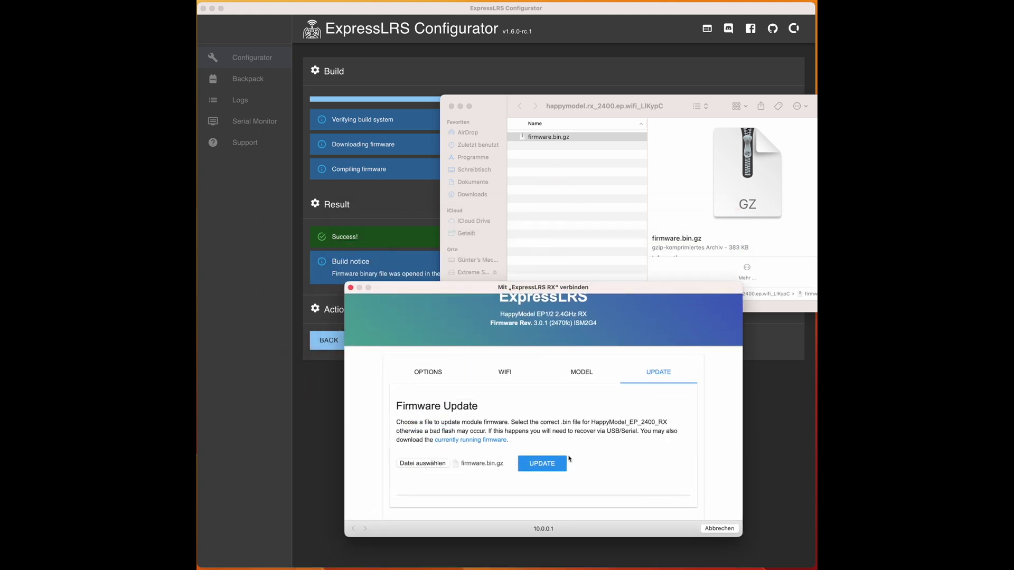
left_click(550, 469)
left_click_drag(622, 287, 605, 102)
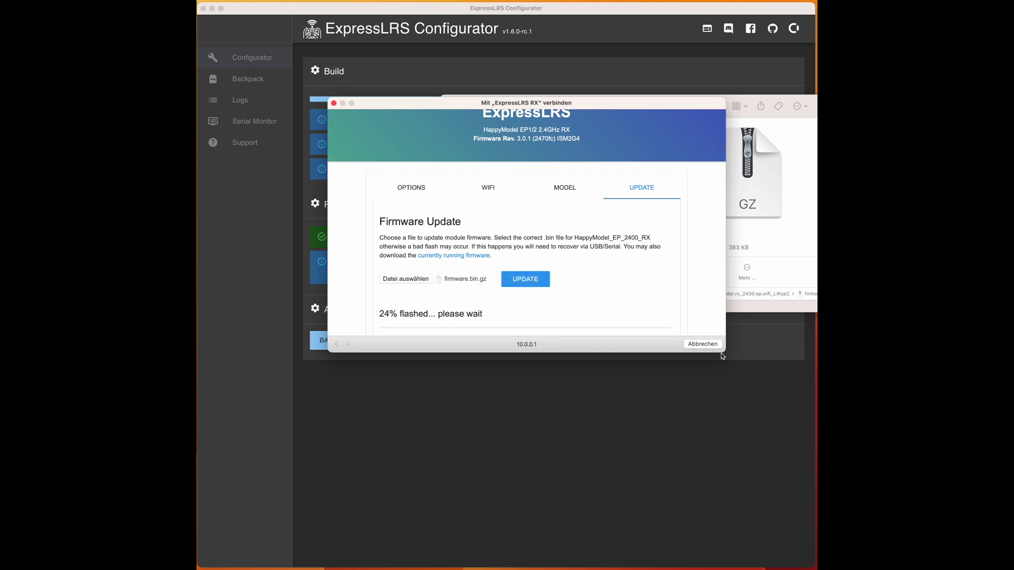
mouse_move(722, 355)
left_mouse_down()
mouse_move(724, 393)
mouse_move(729, 361)
left_mouse_up()
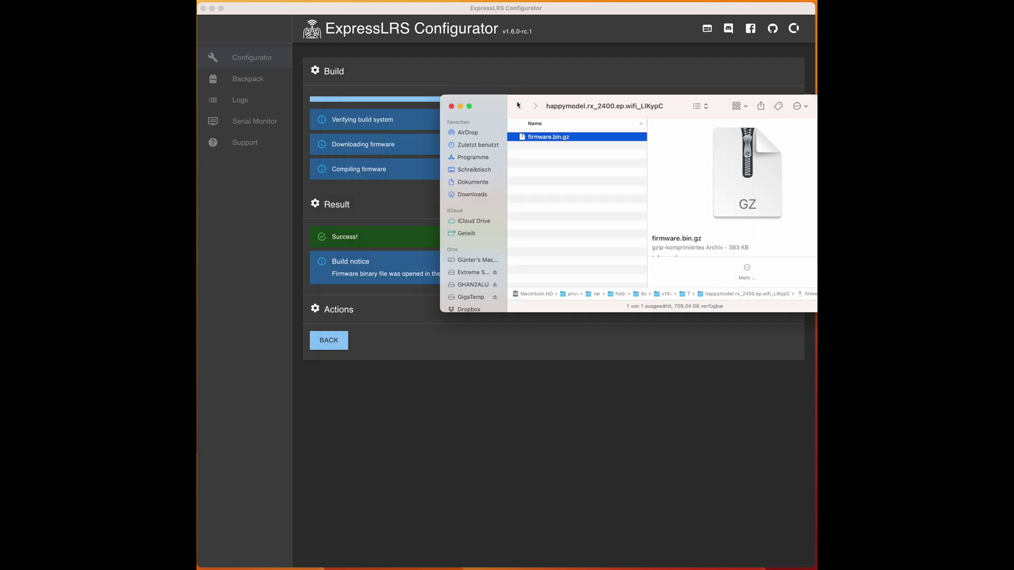
left_click(522, 128)
Close Finder, go BACK to the Configurator setup form, and scroll to Device options.
key("super+w")
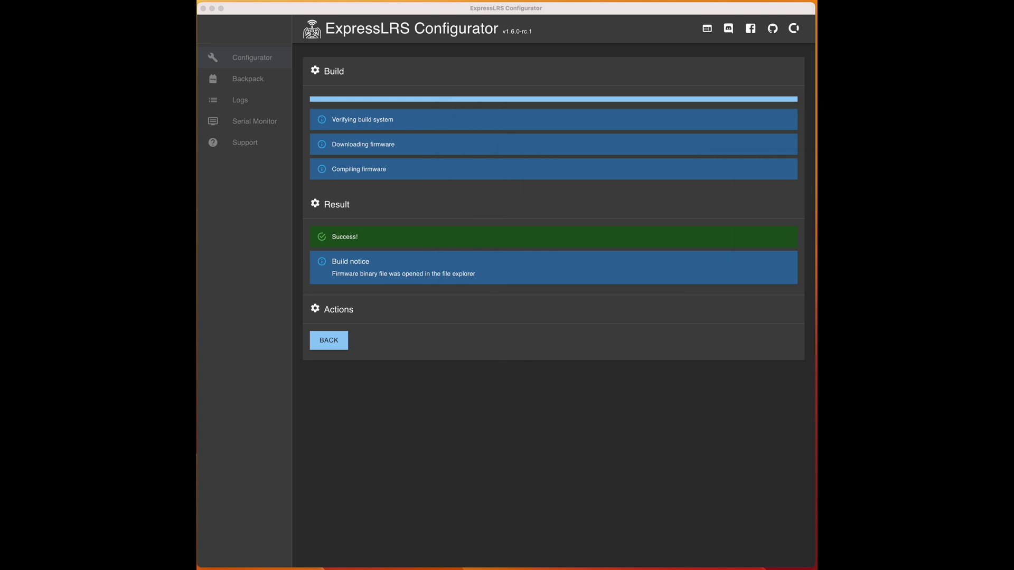
left_click(342, 346)
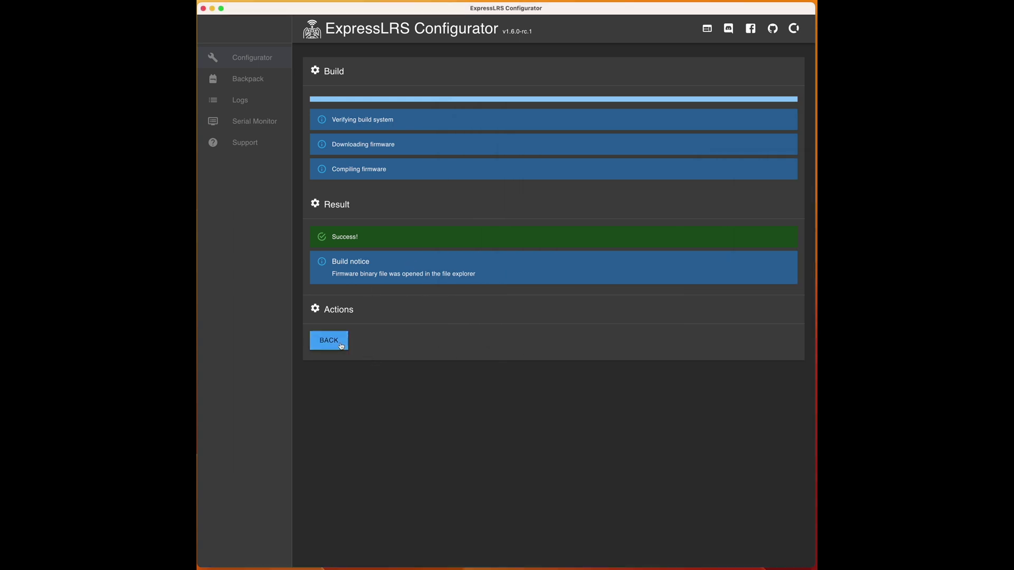
left_click(341, 346)
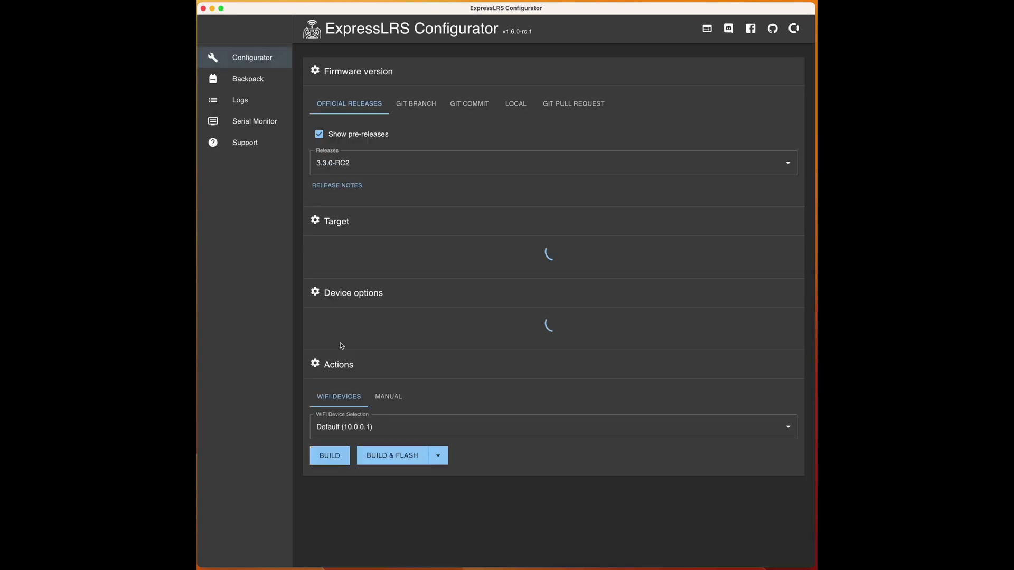
scroll(497, 421, "down", 5)
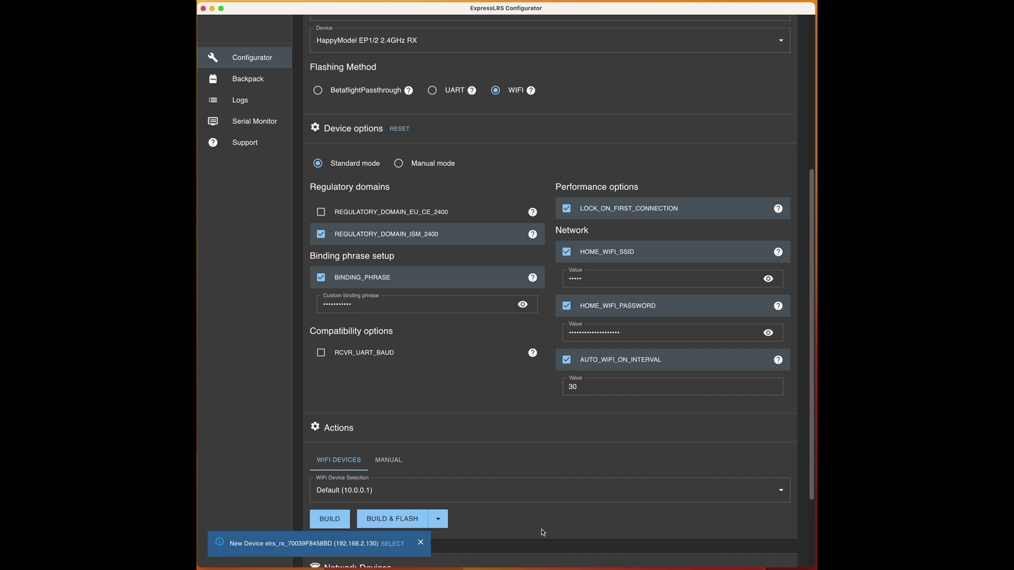
scroll(541, 529, "down", 3)
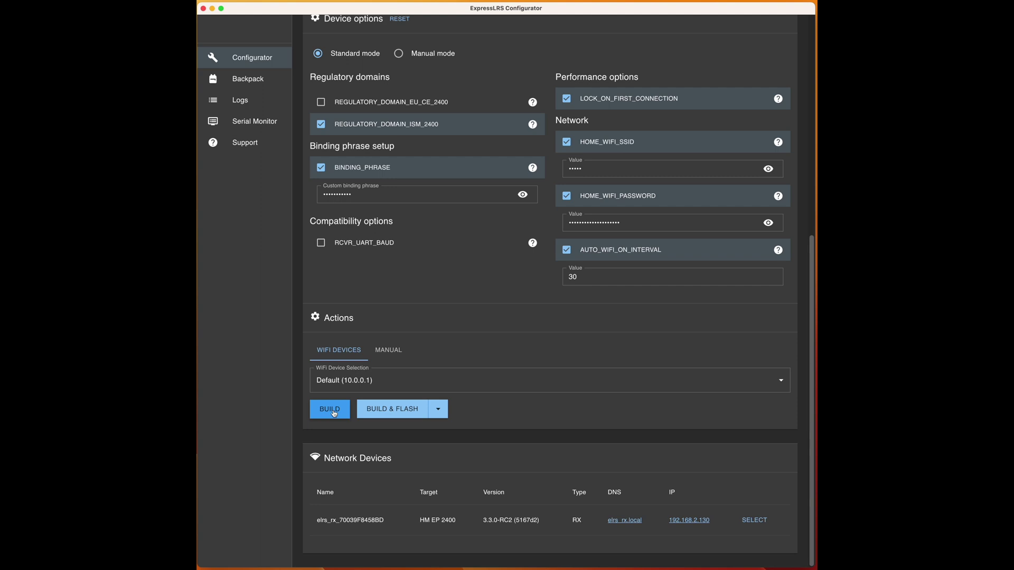
left_click(334, 411)
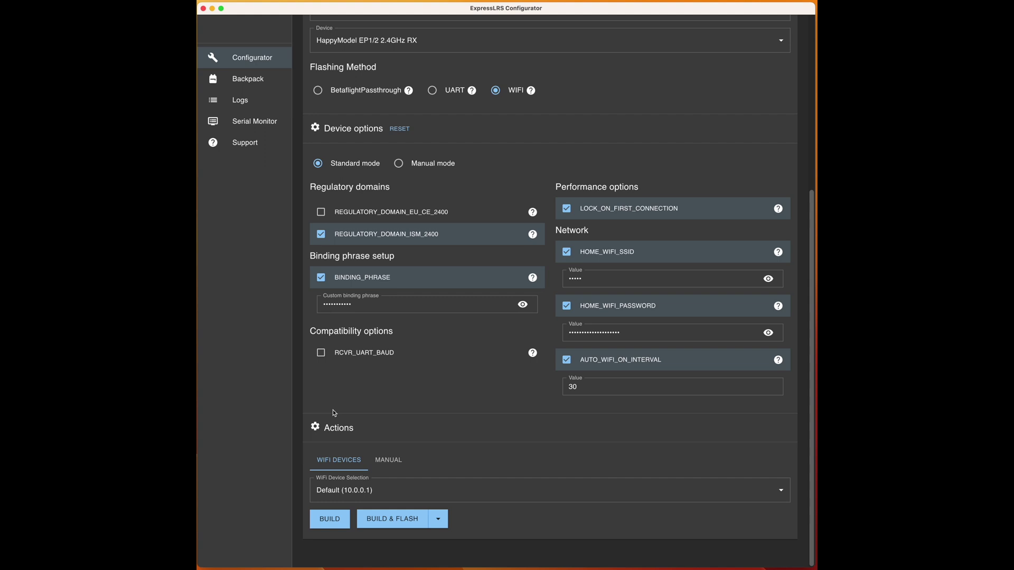
Scroll to Network Devices to see HM EP 2400 on 3.3.0-RC2 at 192.168.2.130.
scroll(334, 415, "down", 3)
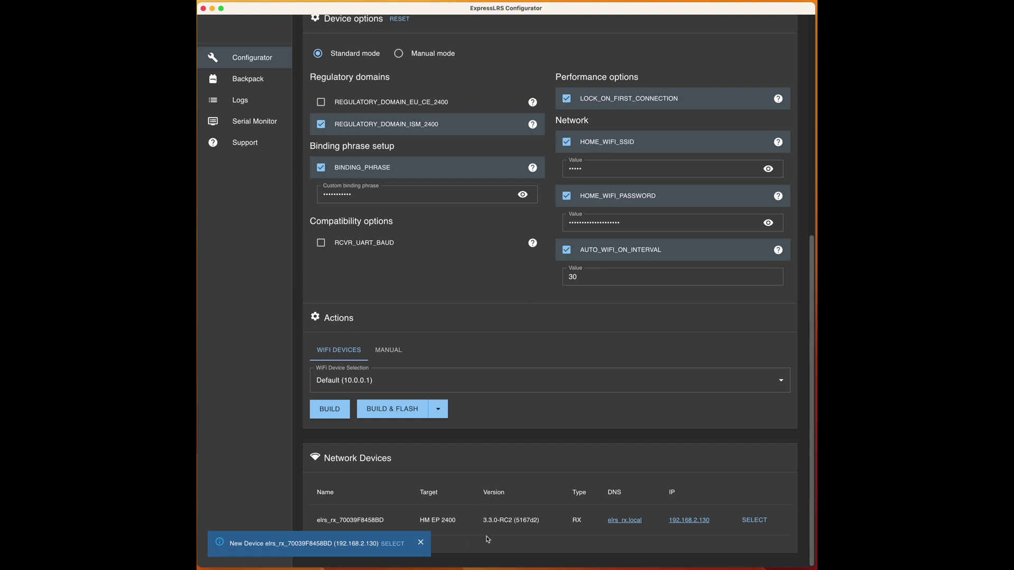